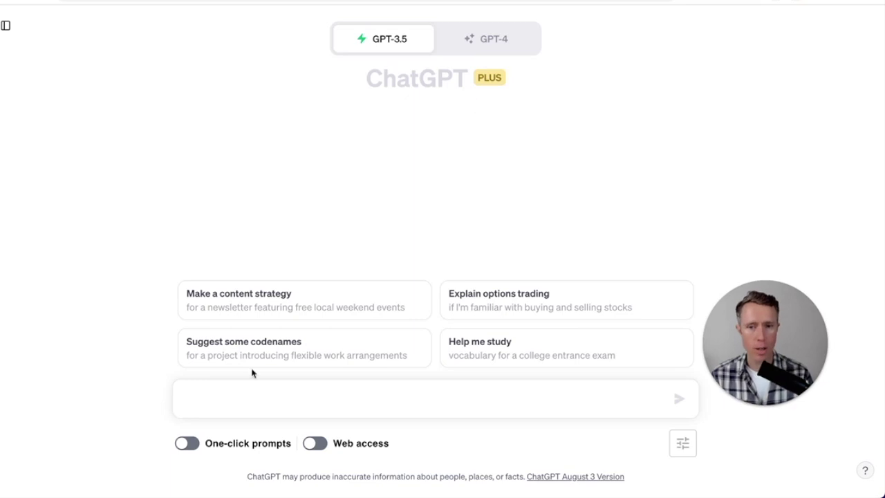
Paste the prepared prompt asking ChatGPT to question you about your business and target audience, and send it.
{"action": "left_click", "coordinate": [235, 398]}
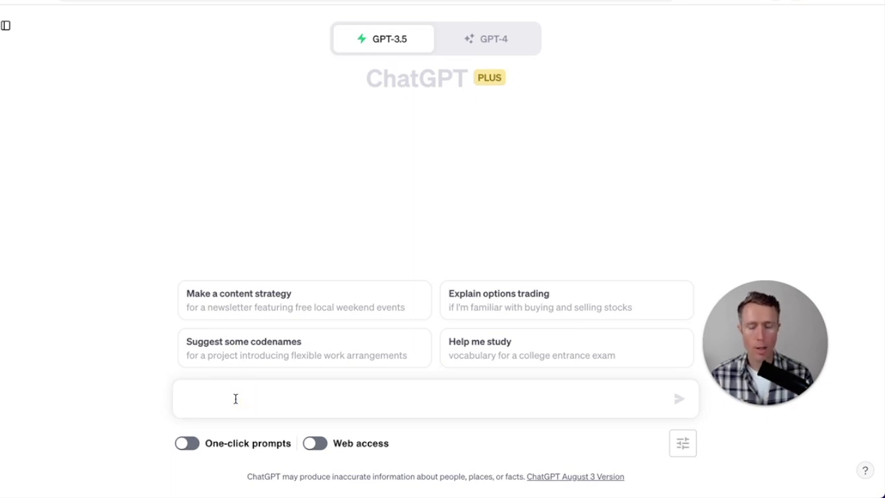
{"action": "right_click", "coordinate": [235, 398]}
{"action": "left_click", "coordinate": [247, 380]}
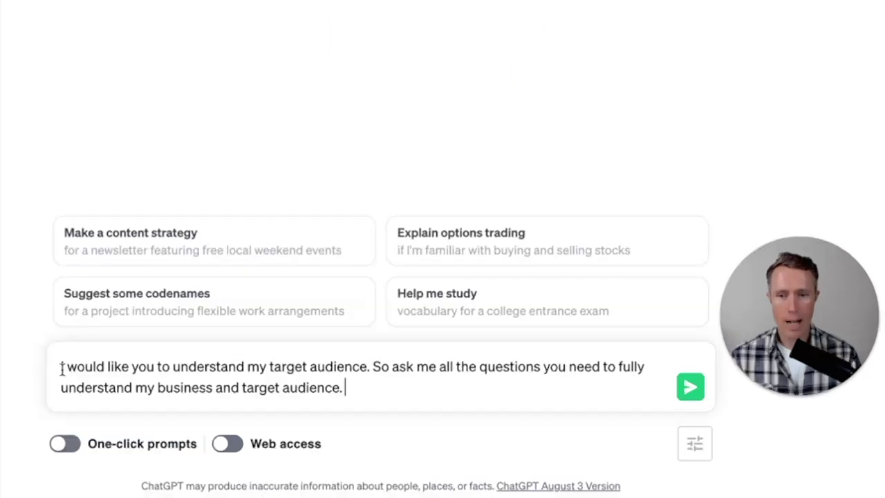
{"action": "left_click_drag", "start_coordinate": [61, 367], "coordinate": [597, 376]}
{"action": "left_click", "coordinate": [357, 393]}
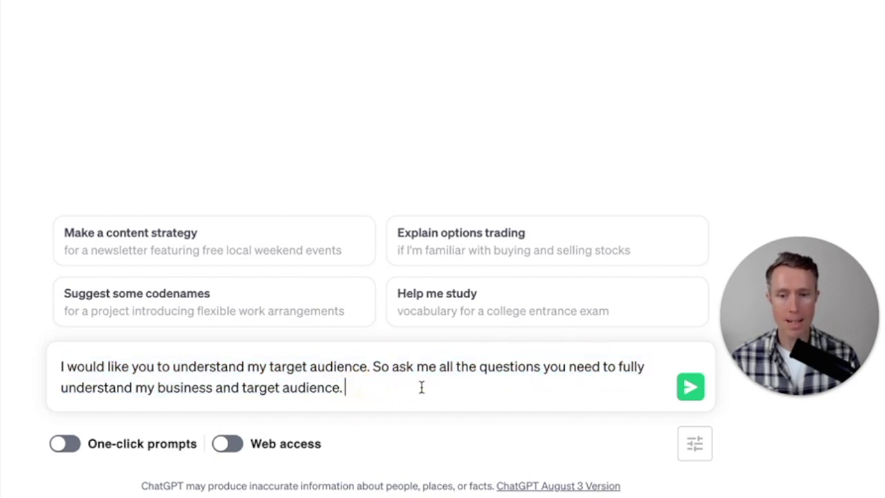
{"action": "left_click", "coordinate": [691, 388]}
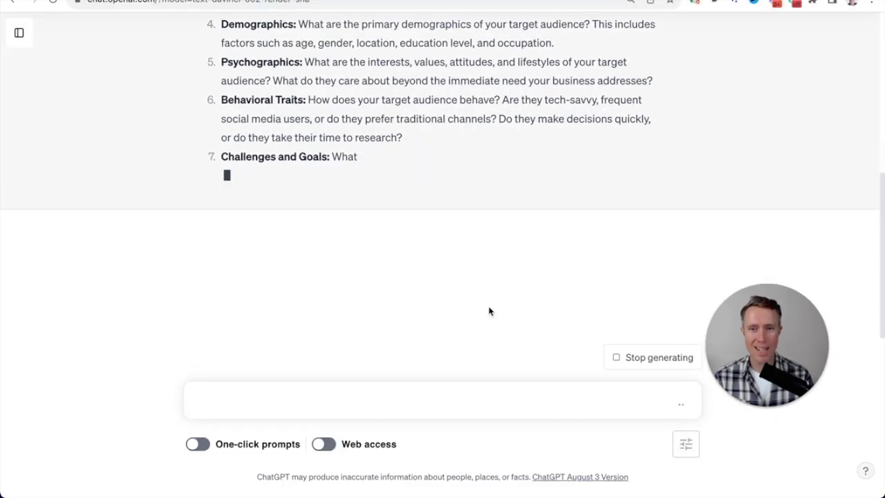
Scroll through ChatGPT's list of 15 target-audience questions.
{"action": "scroll", "coordinate": [489, 311], "scroll_direction": "up", "scroll_amount": 3}
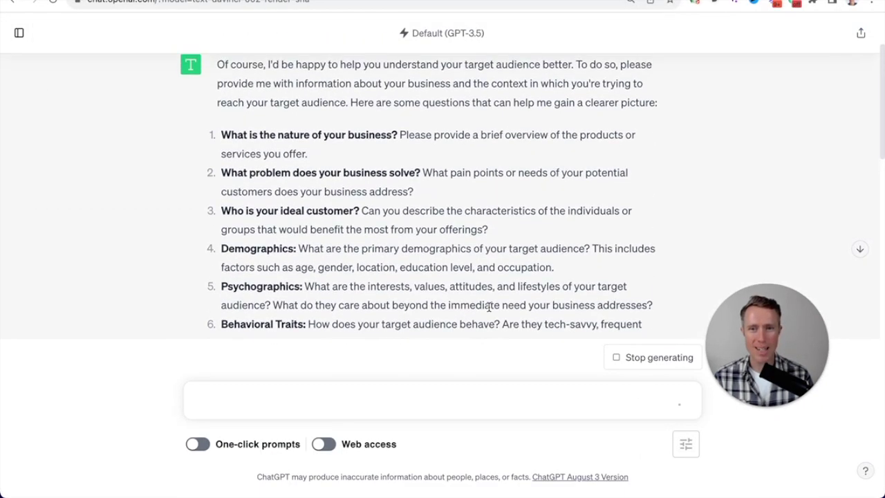
{"action": "scroll", "coordinate": [489, 307], "scroll_direction": "down", "scroll_amount": 3}
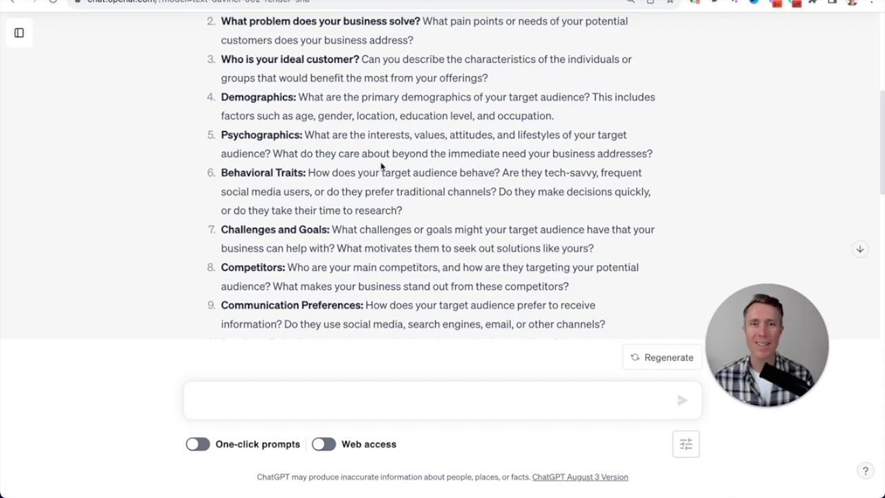
{"action": "scroll", "coordinate": [381, 164], "scroll_direction": "down", "scroll_amount": 5}
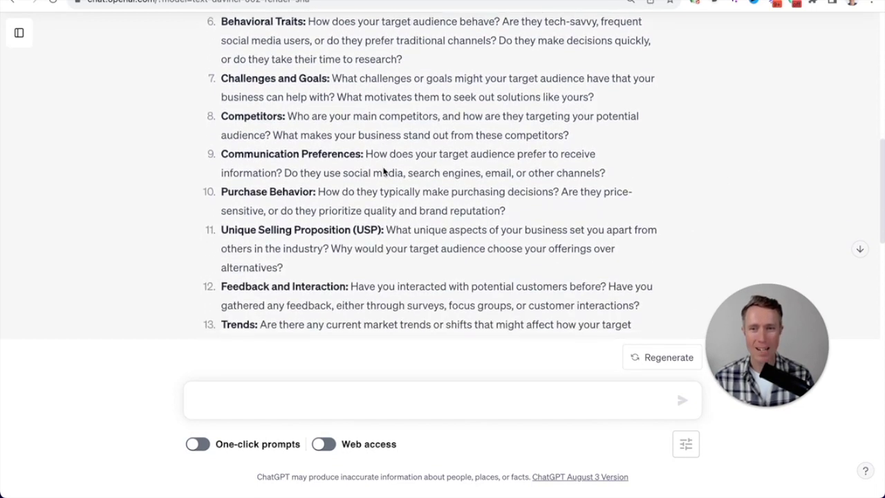
{"action": "scroll", "coordinate": [311, 152], "scroll_direction": "up", "scroll_amount": 10}
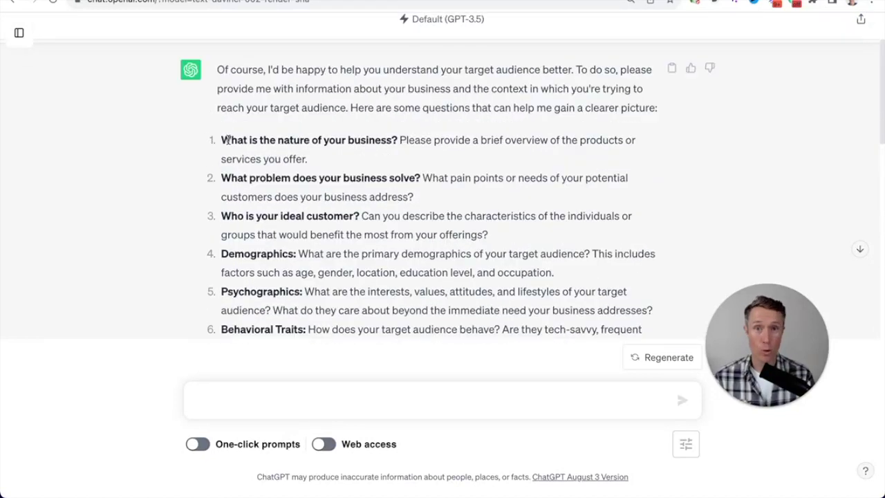
{"action": "scroll", "coordinate": [225, 138], "scroll_direction": "down", "scroll_amount": 1}
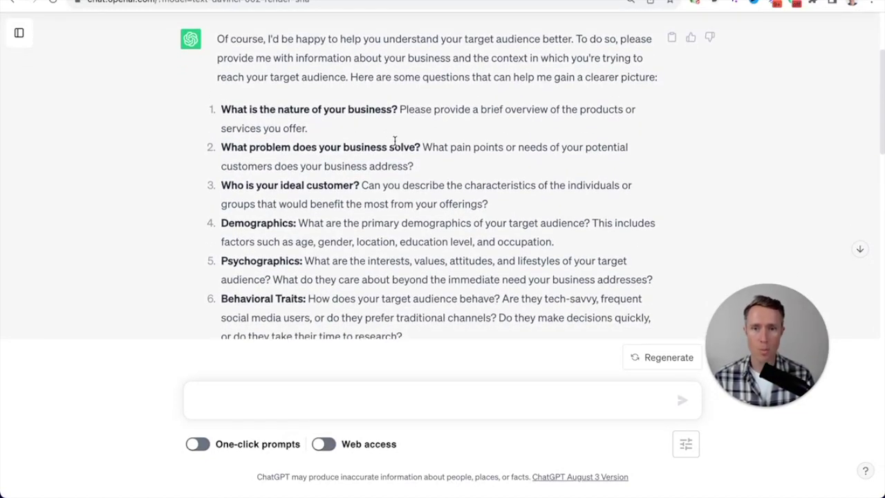
{"action": "scroll", "coordinate": [393, 143], "scroll_direction": "down", "scroll_amount": 2}
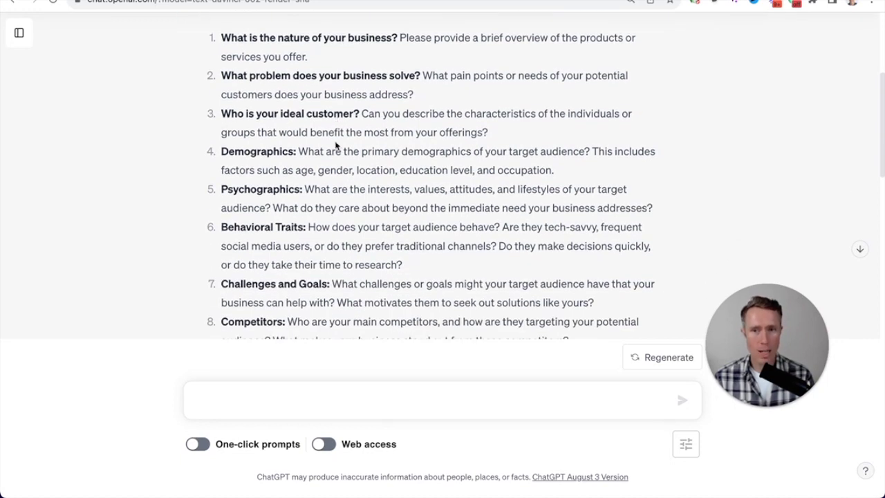
{"action": "scroll", "coordinate": [336, 114], "scroll_direction": "down", "scroll_amount": 1}
Highlight the Demographics, Psychographics, Behavioral Traits, Challenges and Goals, and Competitors questions.
{"action": "left_click_drag", "start_coordinate": [300, 115], "coordinate": [592, 118]}
{"action": "scroll", "coordinate": [422, 152], "scroll_direction": "down", "scroll_amount": 1}
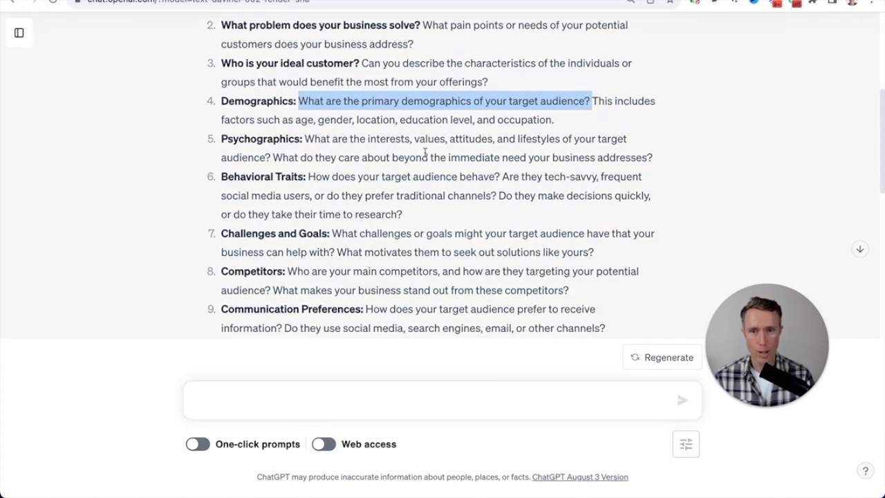
{"action": "left_click_drag", "start_coordinate": [304, 136], "coordinate": [269, 154]}
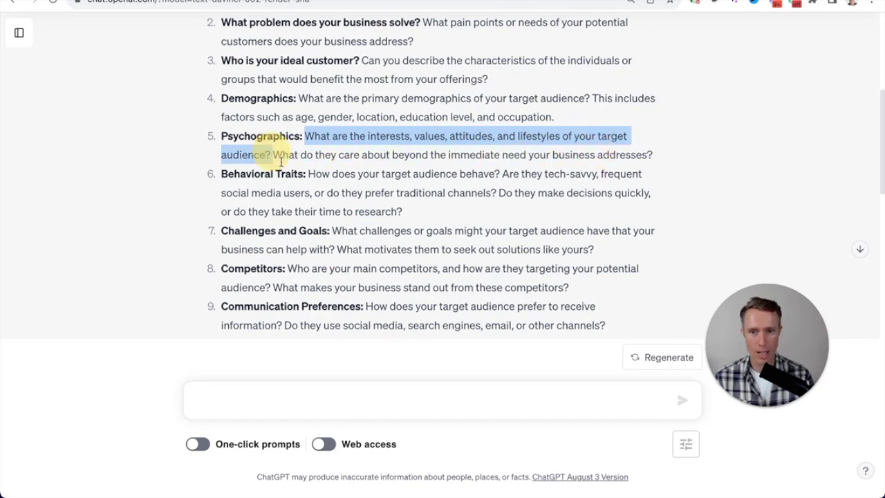
{"action": "scroll", "coordinate": [280, 159], "scroll_direction": "down", "scroll_amount": 2}
{"action": "left_click", "coordinate": [221, 113]}
{"action": "left_click_drag", "start_coordinate": [219, 98], "coordinate": [501, 101]}
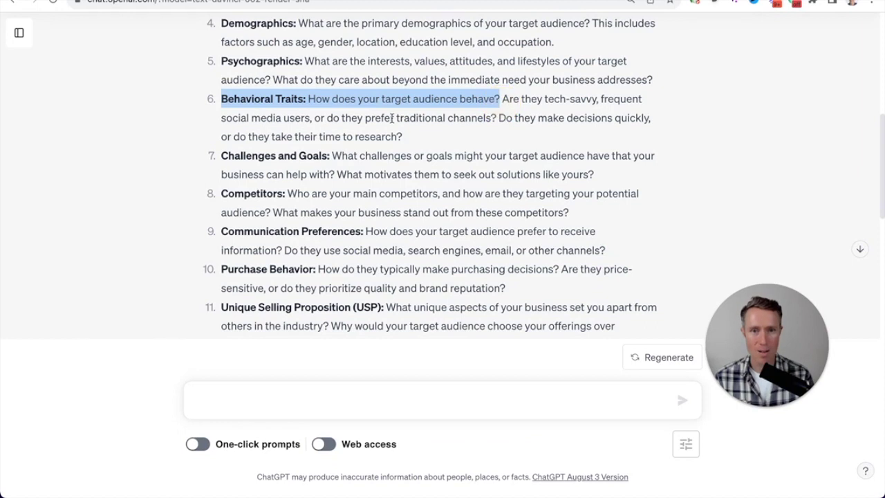
{"action": "left_click", "coordinate": [242, 159]}
{"action": "left_click_drag", "start_coordinate": [221, 155], "coordinate": [379, 155]}
{"action": "scroll", "coordinate": [293, 174], "scroll_direction": "down", "scroll_amount": 1}
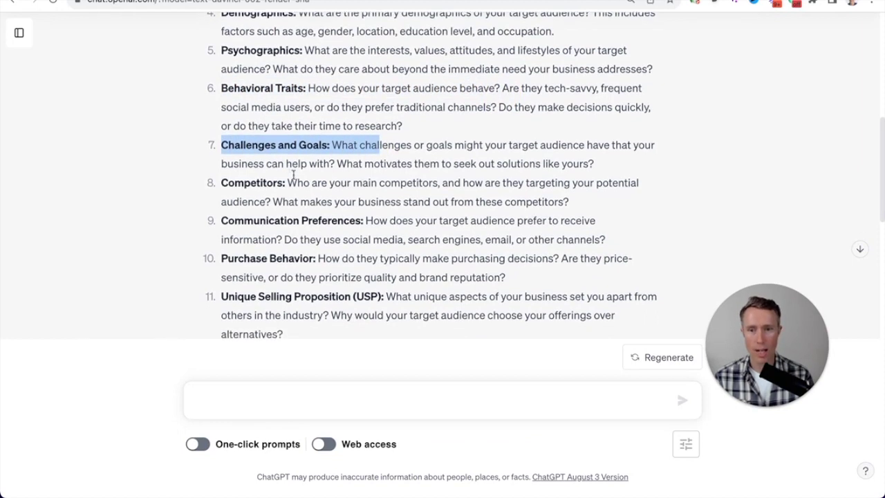
{"action": "double_click", "coordinate": [263, 182]}
{"action": "scroll", "coordinate": [269, 181], "scroll_direction": "down", "scroll_amount": 4}
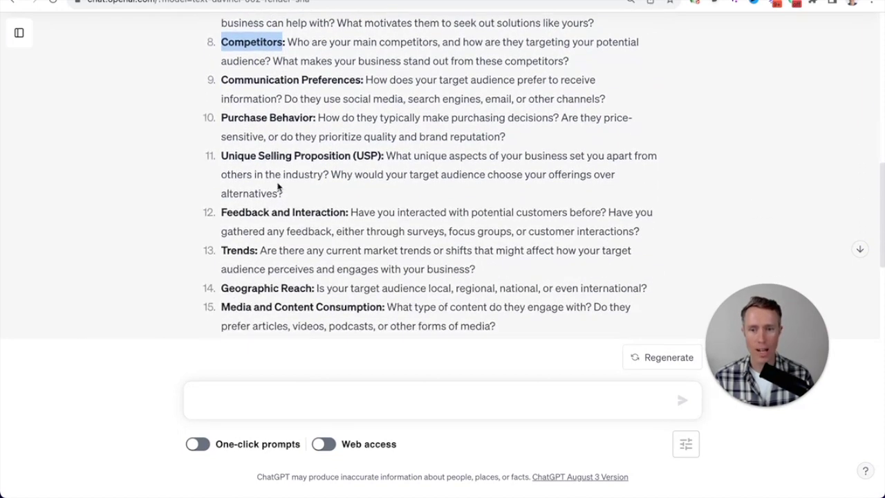
{"action": "scroll", "coordinate": [277, 180], "scroll_direction": "down", "scroll_amount": 4}
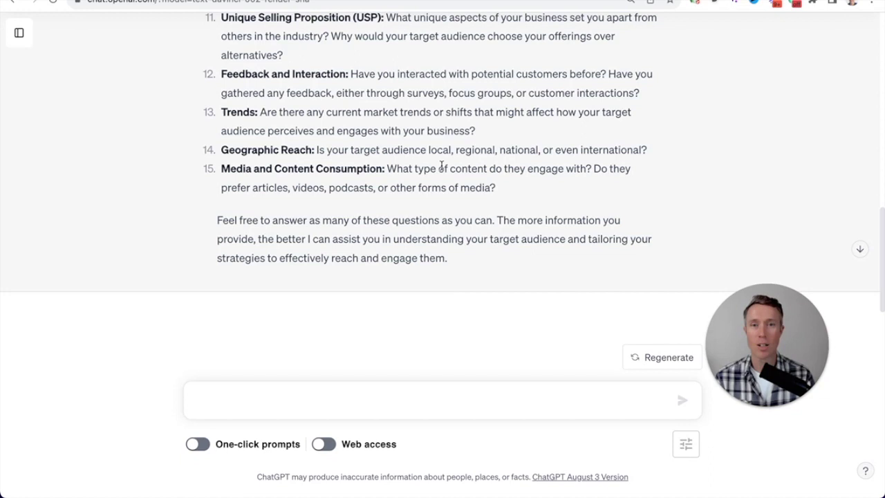
{"action": "scroll", "coordinate": [442, 168], "scroll_direction": "up", "scroll_amount": 10}
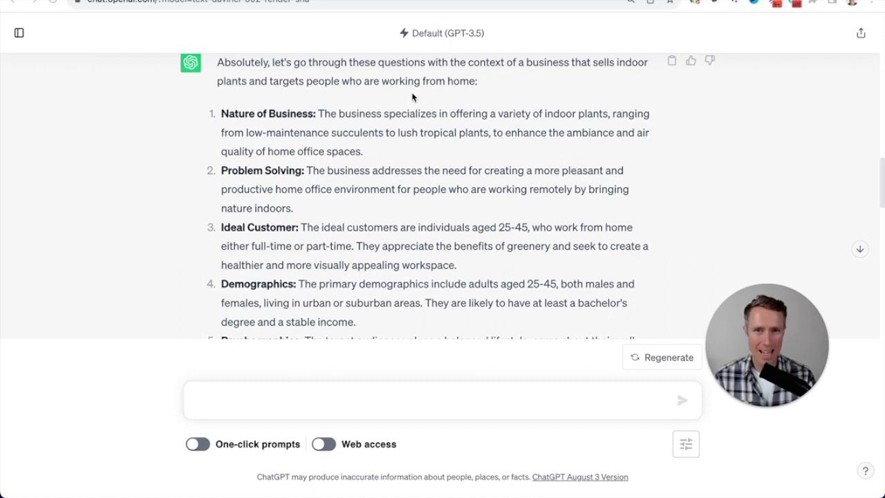
Highlight the Nature of Business and Problem Solving answers in the indoor-plant audience profile.
{"action": "scroll", "coordinate": [412, 97], "scroll_direction": "down", "scroll_amount": 1}
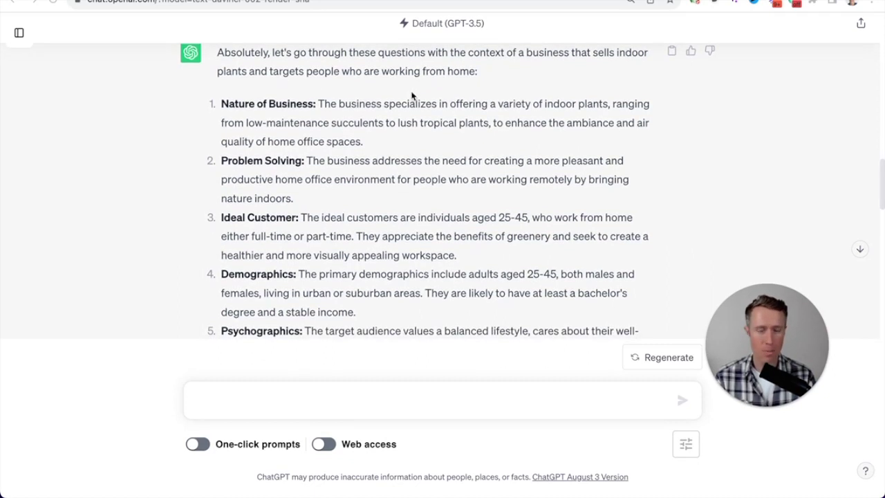
{"action": "scroll", "coordinate": [412, 97], "scroll_direction": "down", "scroll_amount": 2}
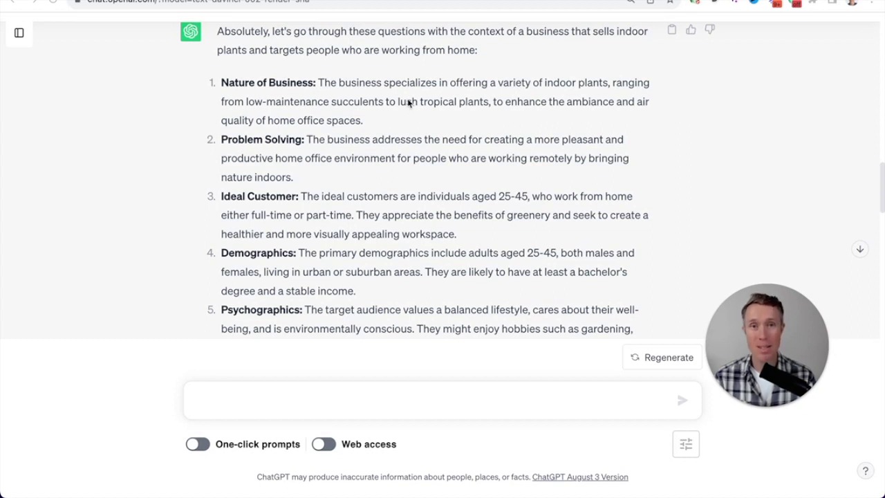
{"action": "scroll", "coordinate": [360, 129], "scroll_direction": "down", "scroll_amount": 2}
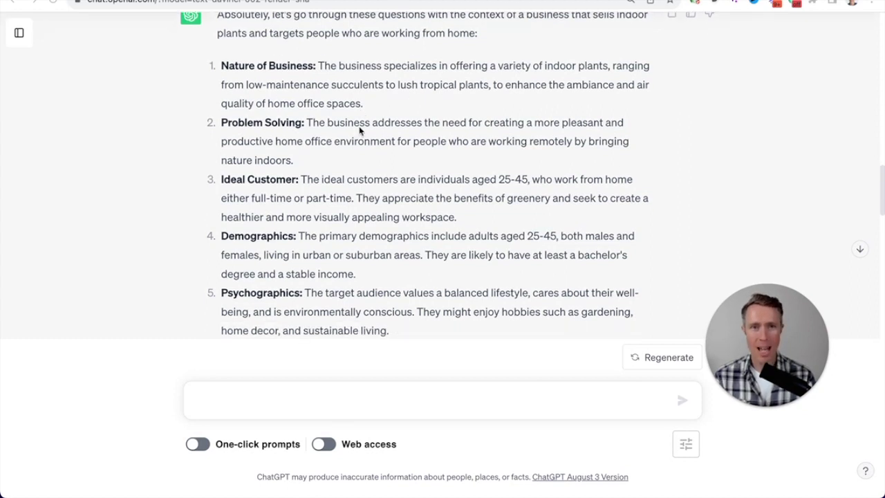
{"action": "scroll", "coordinate": [369, 77], "scroll_direction": "up", "scroll_amount": 1}
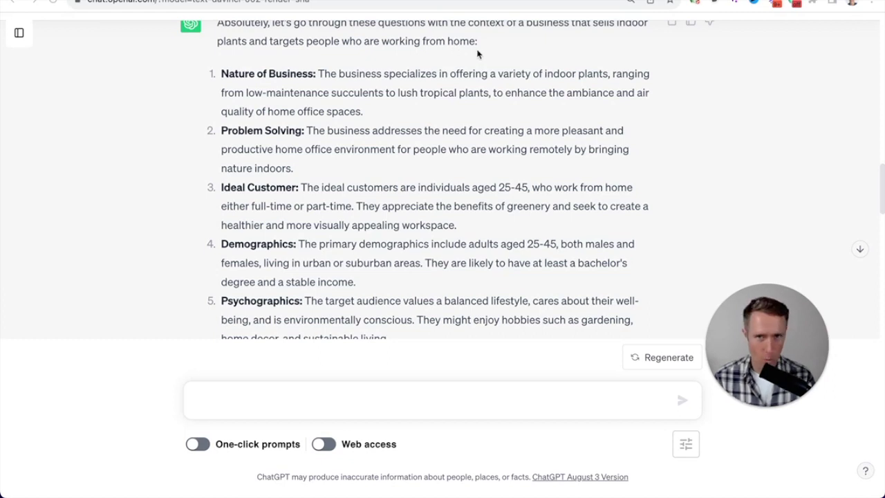
{"action": "left_click_drag", "start_coordinate": [222, 74], "coordinate": [615, 74]}
{"action": "left_click", "coordinate": [257, 129]}
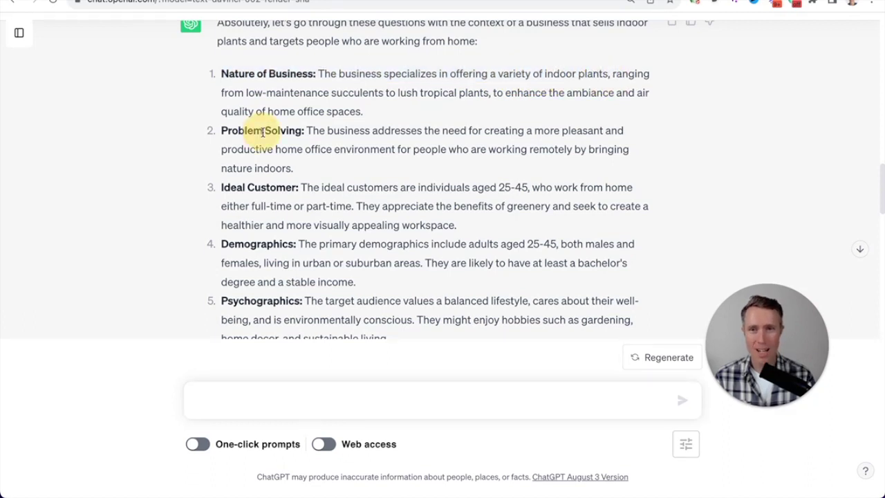
{"action": "left_click_drag", "start_coordinate": [307, 131], "coordinate": [389, 148]}
{"action": "scroll", "coordinate": [351, 141], "scroll_direction": "down", "scroll_amount": 2}
{"action": "left_click", "coordinate": [316, 129]}
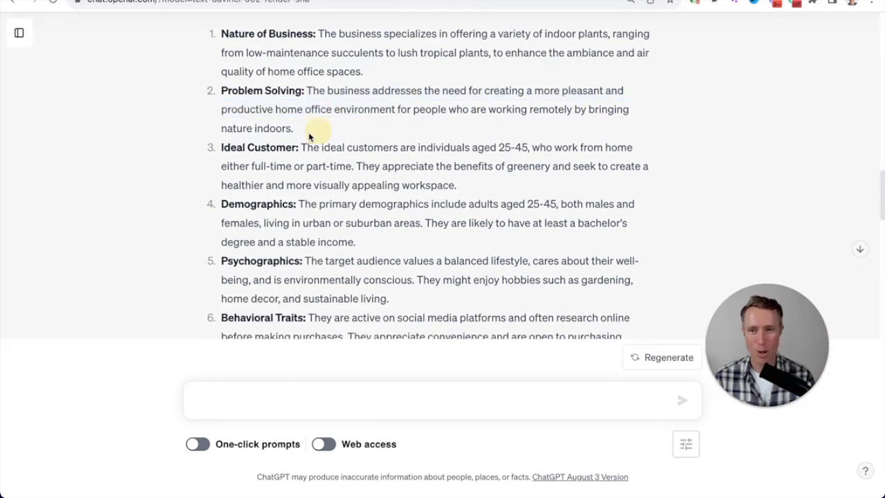
Point out the Demographics and Psychographics answers, then read on to the remote-worker summary.
{"action": "scroll", "coordinate": [253, 135], "scroll_direction": "down", "scroll_amount": 1}
{"action": "scroll", "coordinate": [223, 149], "scroll_direction": "down", "scroll_amount": 2}
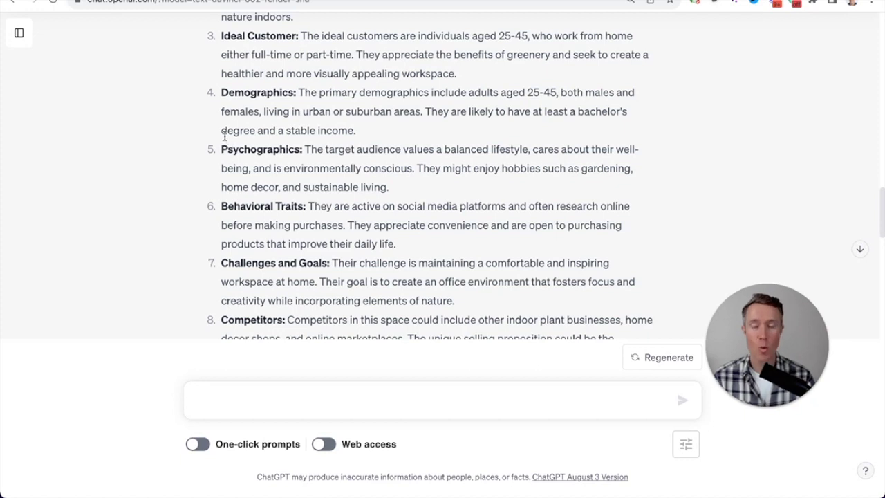
{"action": "scroll", "coordinate": [224, 136], "scroll_direction": "down", "scroll_amount": 1}
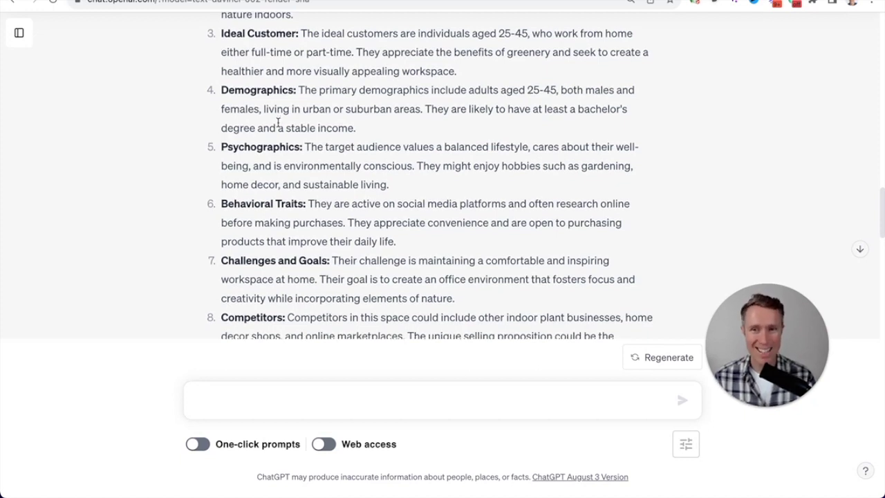
{"action": "double_click", "coordinate": [242, 90]}
{"action": "double_click", "coordinate": [263, 146]}
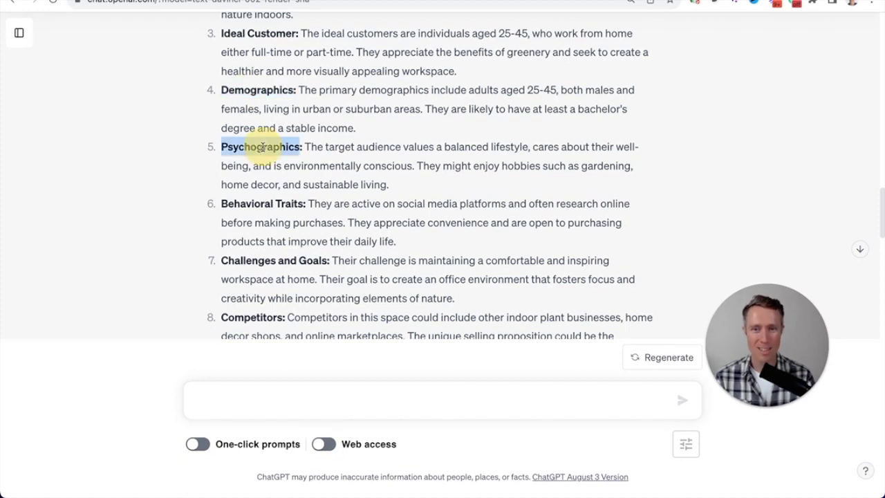
{"action": "scroll", "coordinate": [271, 183], "scroll_direction": "down", "scroll_amount": 3}
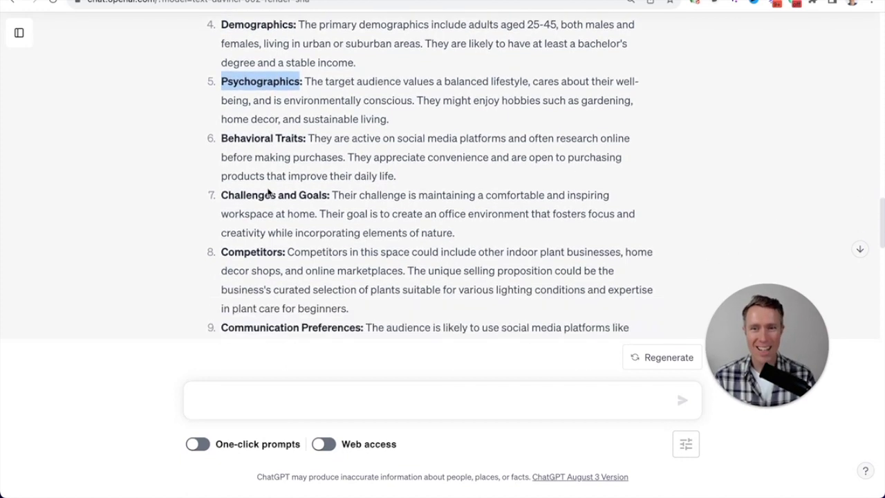
{"action": "scroll", "coordinate": [284, 150], "scroll_direction": "down", "scroll_amount": 15}
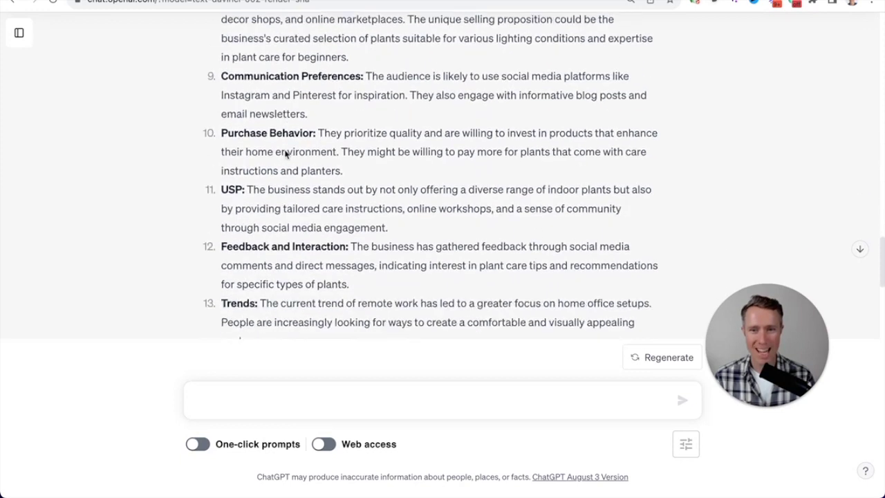
{"action": "scroll", "coordinate": [308, 235], "scroll_direction": "down", "scroll_amount": 8}
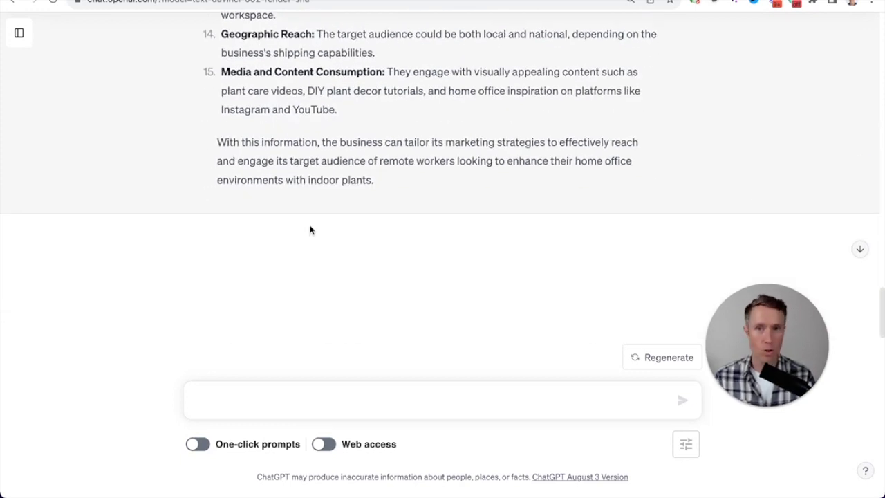
Paste the copywriting prompt template and fill in '1,000 word' and 'website homepage'.
{"action": "left_click", "coordinate": [247, 400]}
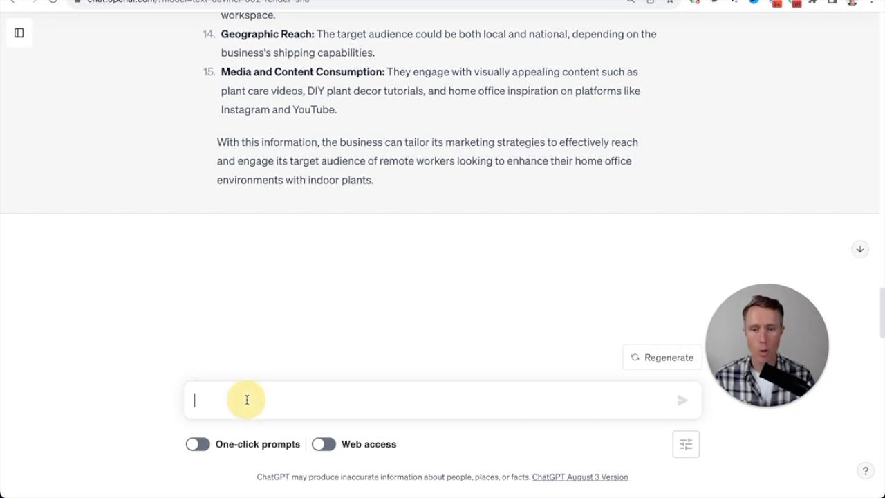
{"action": "right_click", "coordinate": [247, 399]}
{"action": "left_click", "coordinate": [269, 382]}
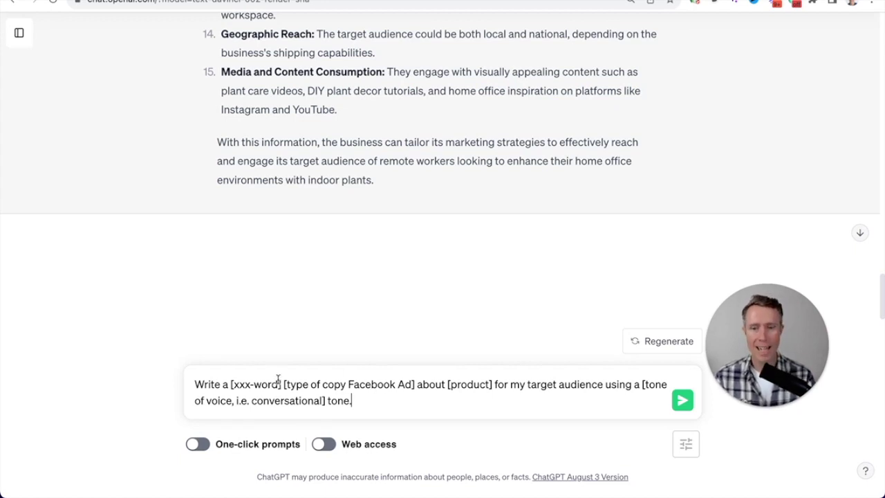
{"action": "left_click", "coordinate": [205, 388]}
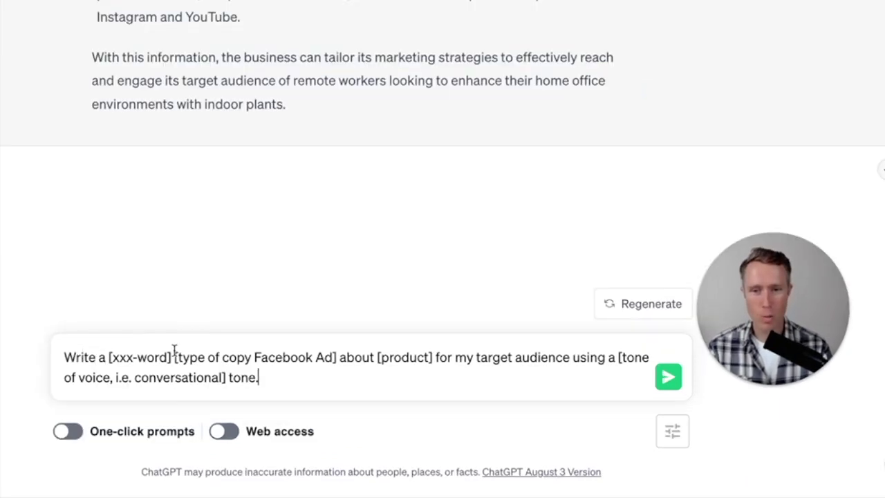
{"action": "left_click_drag", "start_coordinate": [172, 357], "coordinate": [103, 358]}
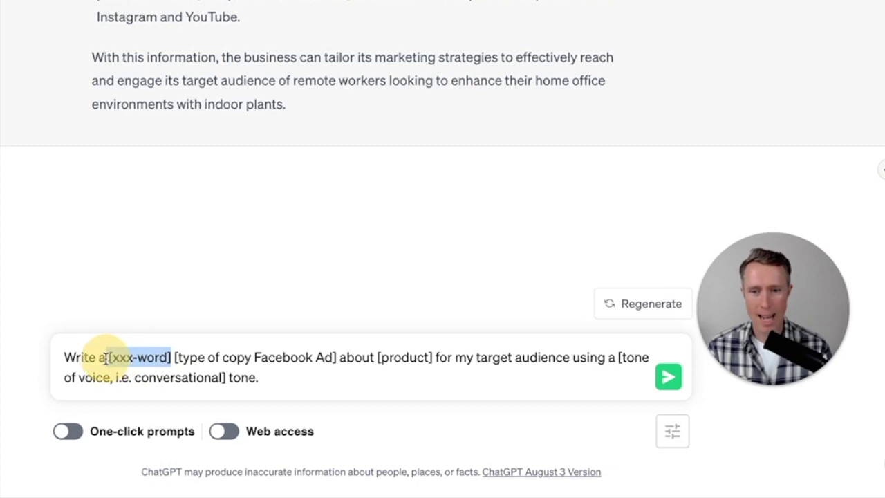
{"action": "type", "text": "1,000"}
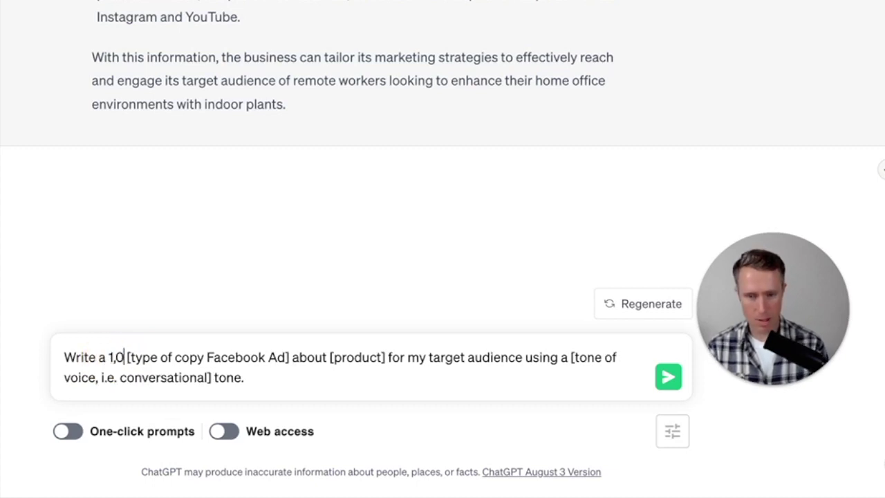
{"action": "type", "text": " word"}
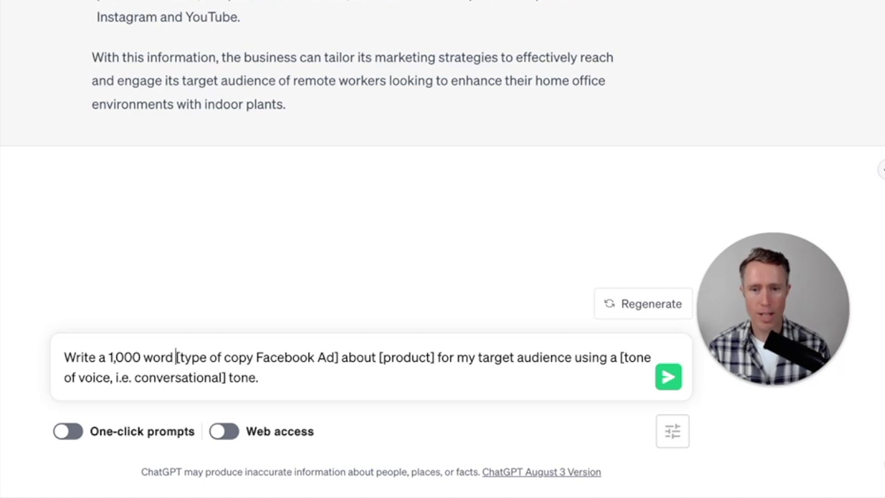
{"action": "left_click_drag", "start_coordinate": [176, 357], "coordinate": [339, 357]}
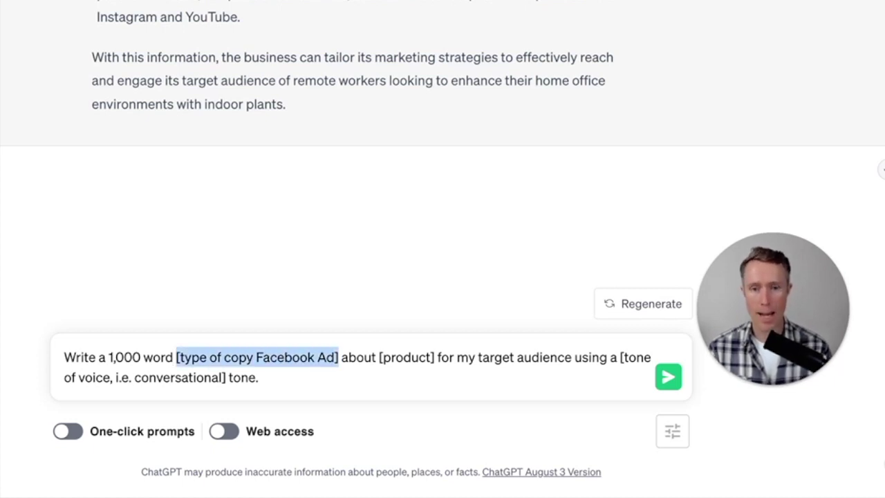
{"action": "type", "text": "homepage"}
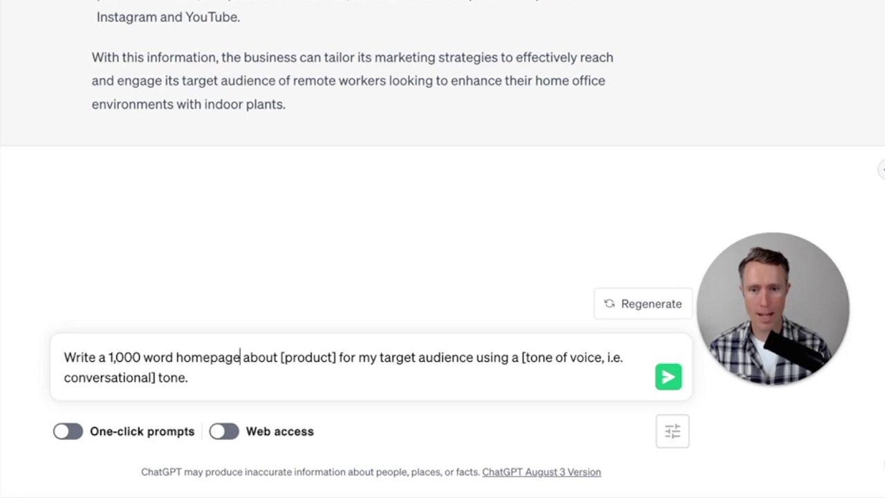
{"action": "left_click", "coordinate": [176, 357]}
{"action": "type", "text": "websit"}
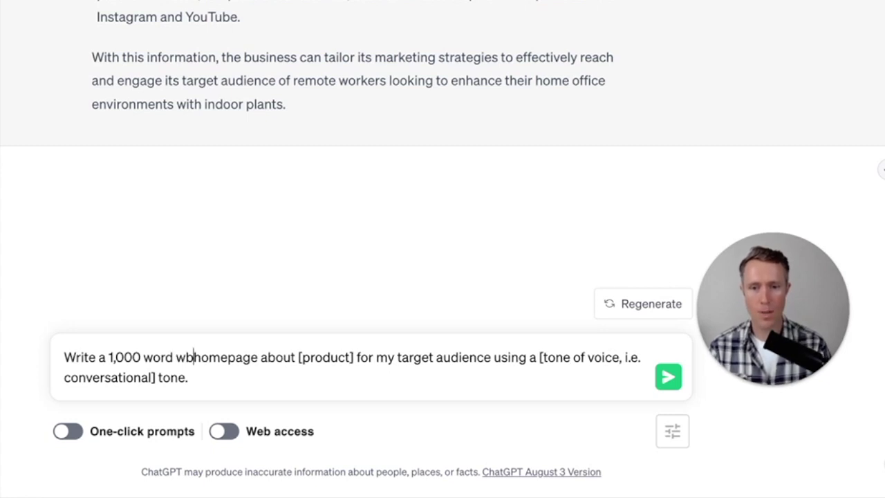
{"action": "type", "text": "e"}
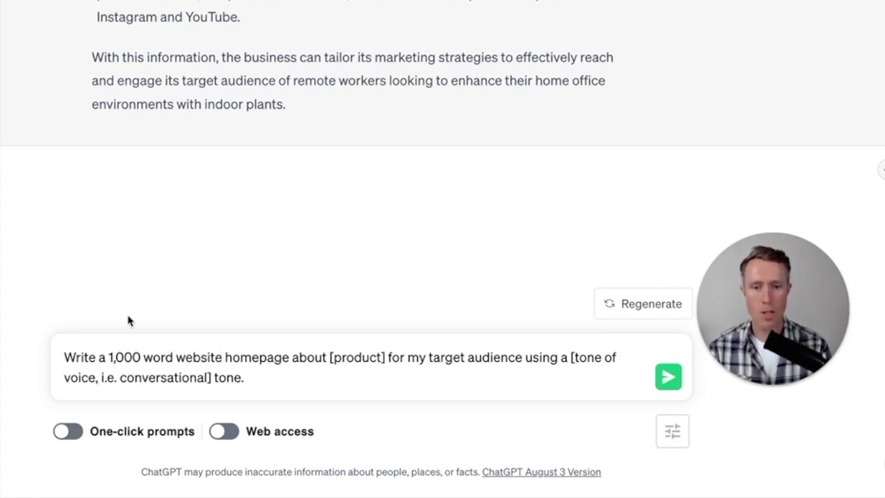
Replace the product placeholder with 'in my business that sells indoor plants'.
{"action": "left_click", "coordinate": [385, 357]}
{"action": "key", "text": "BackSpace"}
{"action": "key", "text": "BackSpace"}
{"action": "key", "text": "BackSpace"}
{"action": "key", "text": "BackSpace"}
{"action": "key", "text": "BackSpace"}
{"action": "key", "text": "BackSpace"}
{"action": "key", "text": "BackSpace"}
{"action": "key", "text": "BackSpace"}
{"action": "key", "text": "BackSpace"}
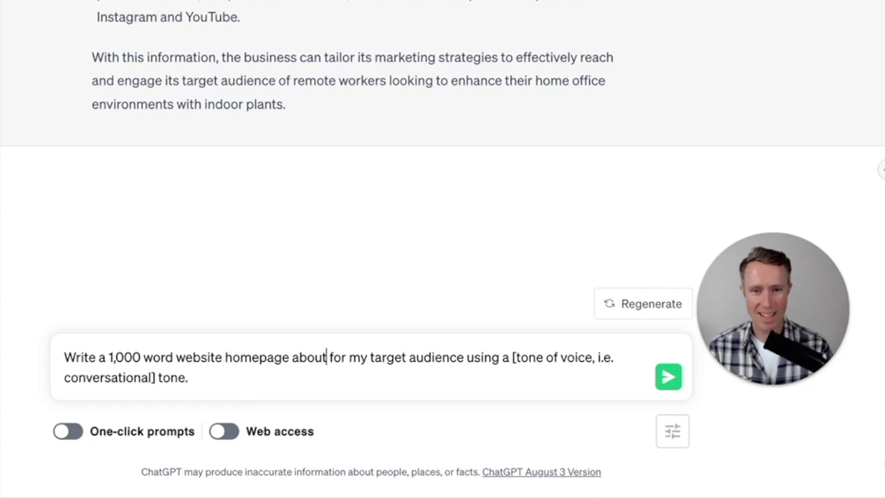
{"action": "type", "text": "in"}
{"action": "key", "text": "BackSpace"}
{"action": "key", "text": "BackSpace"}
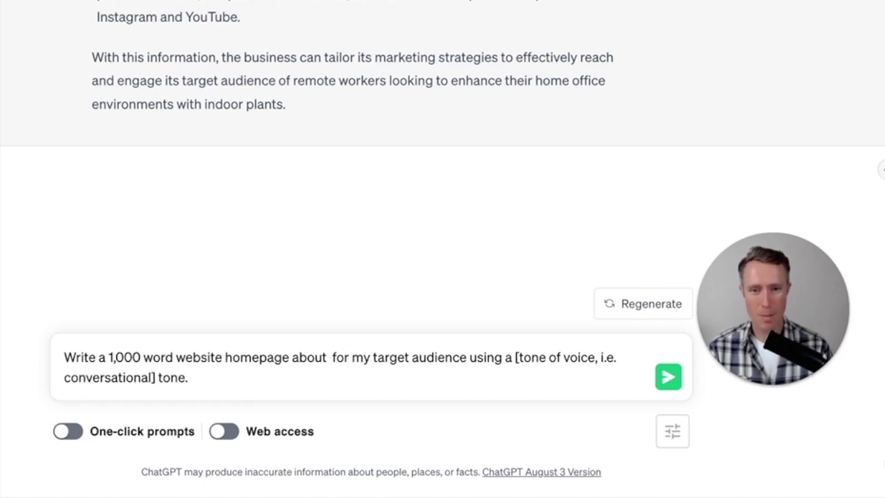
{"action": "type", "text": "my business that sells indo"}
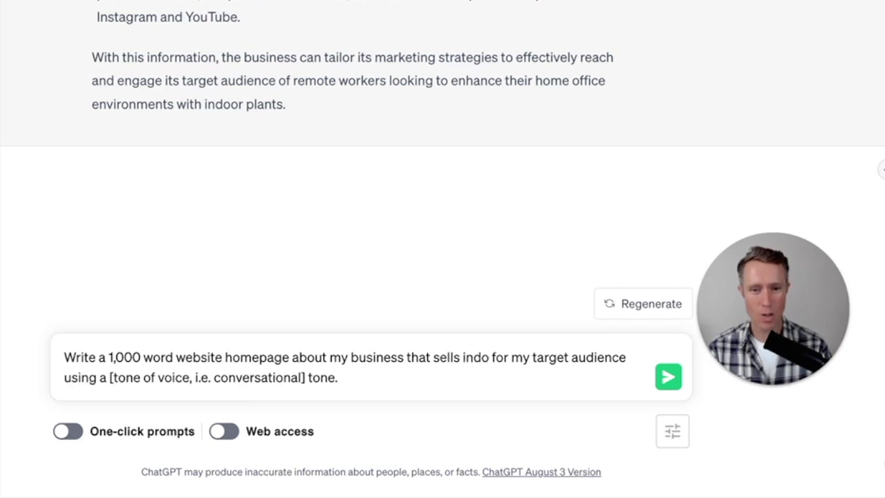
{"action": "type", "text": "or plant"}
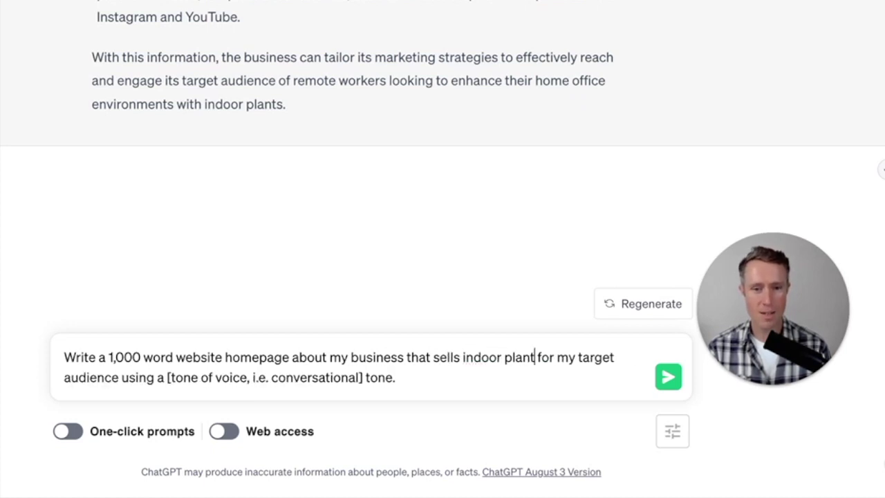
{"action": "type", "text": "s"}
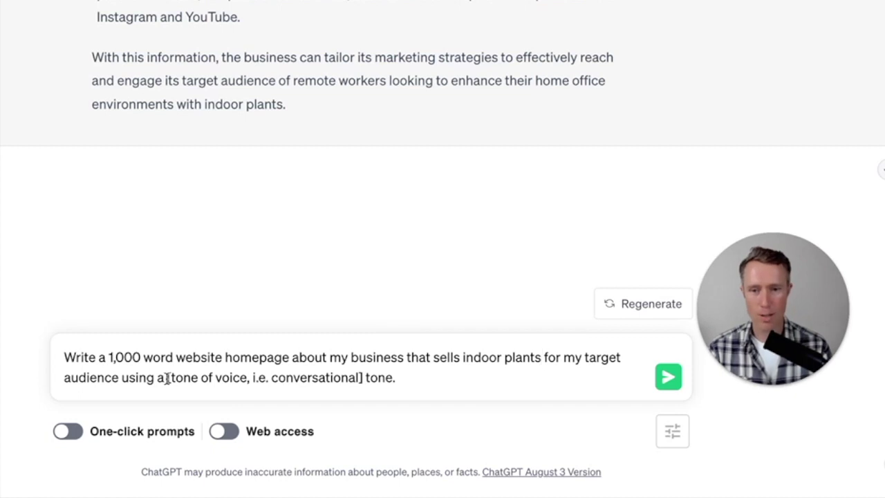
Replace the tone-of-voice placeholder so the prompt reads 'conversational and warm tone of voice'.
{"action": "left_click_drag", "start_coordinate": [167, 378], "coordinate": [366, 376]}
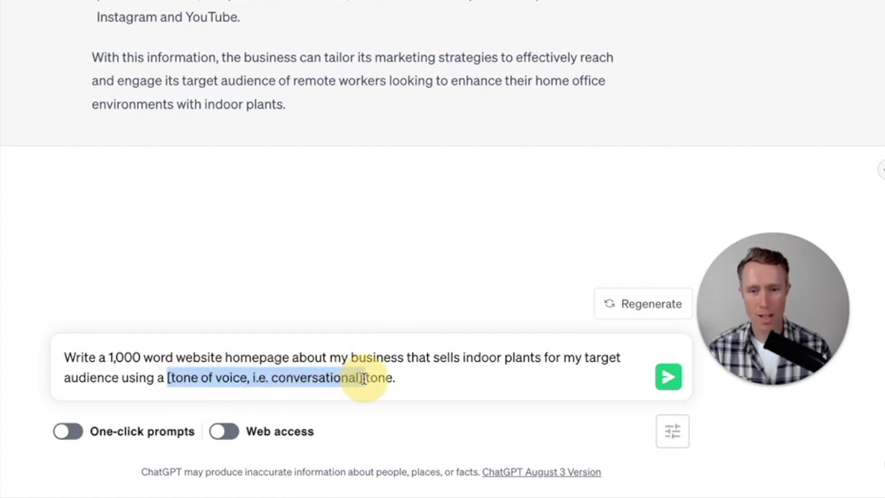
{"action": "left_click", "coordinate": [267, 378]}
{"action": "key", "text": "shift+Left"}
{"action": "key", "text": "shift+Left"}
{"action": "key", "text": "shift+Left"}
{"action": "key", "text": "shift+Left"}
{"action": "key", "text": "shift+Left"}
{"action": "key", "text": "shift+Left"}
{"action": "key", "text": "shift+Left"}
{"action": "key", "text": "shift+Left"}
{"action": "key", "text": "shift+Left"}
{"action": "key", "text": "shift+Left"}
{"action": "key", "text": "shift+Left"}
{"action": "key", "text": "shift+Left"}
{"action": "key", "text": "shift+Left"}
{"action": "key", "text": "shift+Left"}
{"action": "key", "text": "shift+Left"}
{"action": "key", "text": "shift+Left"}
{"action": "key", "text": "shift+Left"}
{"action": "key", "text": "shift+Left"}
{"action": "key", "text": "shift+Left"}
{"action": "key", "text": "shift+Left"}
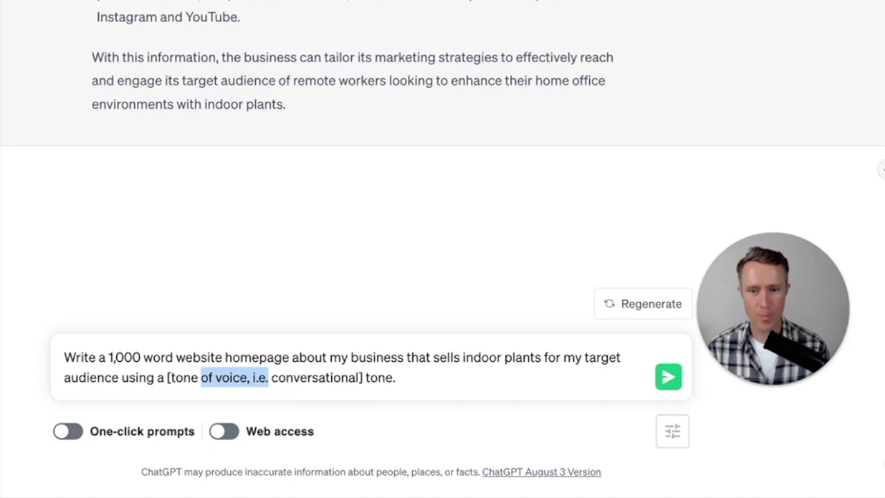
{"action": "key", "text": "BackSpace"}
{"action": "key", "text": "BackSpace"}
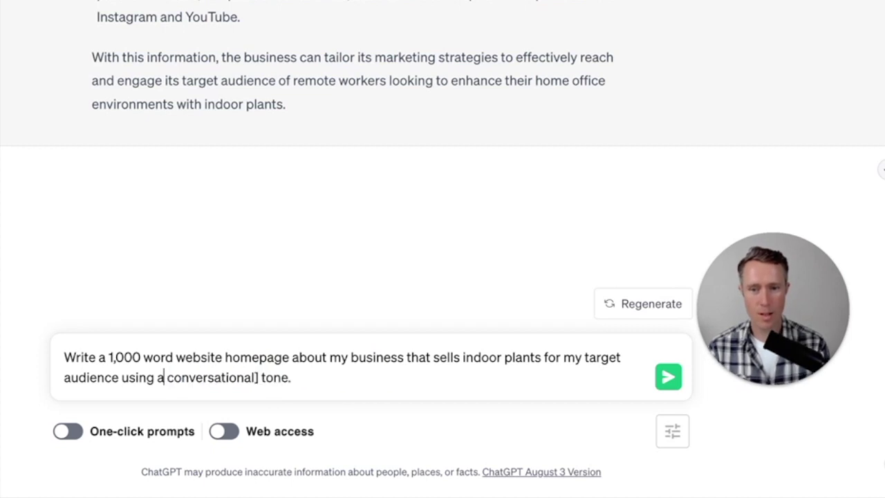
{"action": "key", "text": "BackSpace"}
{"action": "type", "text": "and warm"}
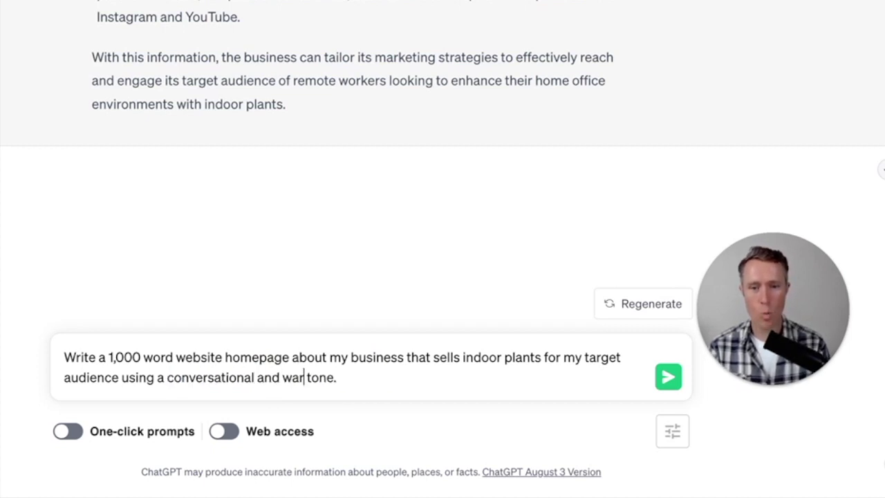
{"action": "type", "text": " tone of voicce"}
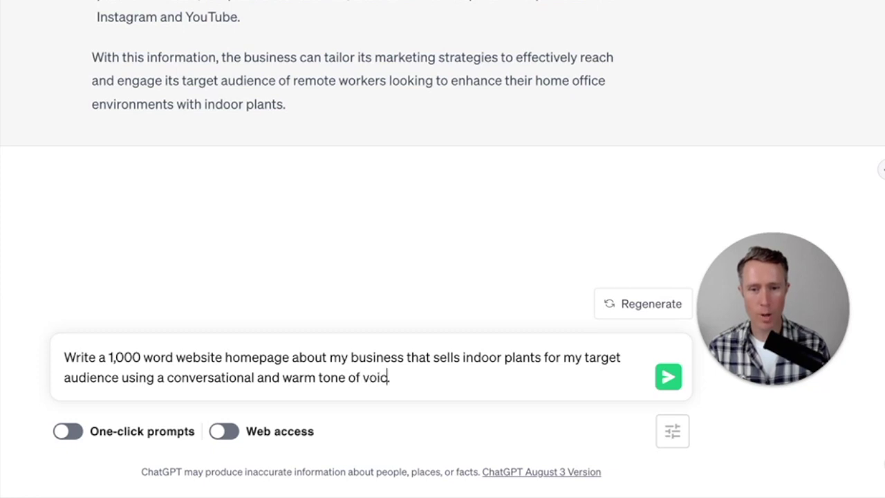
{"action": "key", "text": "Left"}
{"action": "key", "text": "BackSpace"}
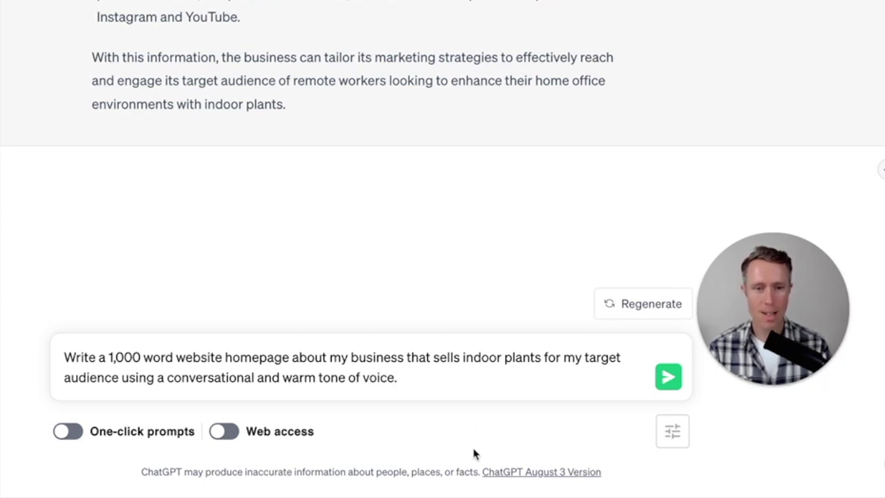
Send the homepage prompt and review the 'Welcome to Our Oasis of Green' title, subtitle and sections.
{"action": "left_click", "coordinate": [669, 379]}
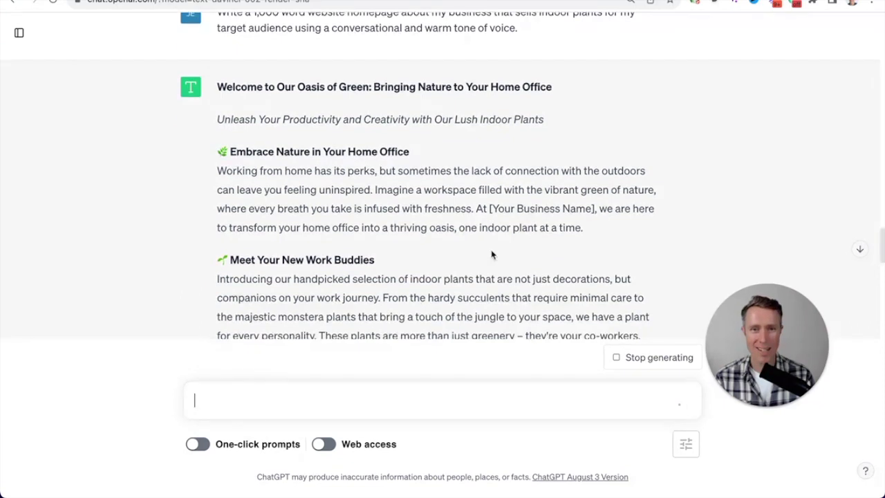
{"action": "left_click_drag", "start_coordinate": [219, 84], "coordinate": [573, 91]}
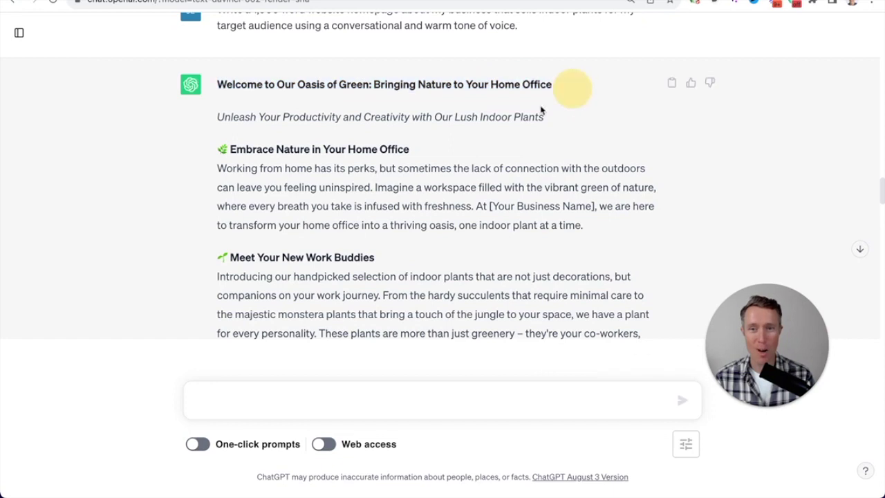
{"action": "left_click_drag", "start_coordinate": [213, 111], "coordinate": [546, 111]}
{"action": "left_click", "coordinate": [566, 121]}
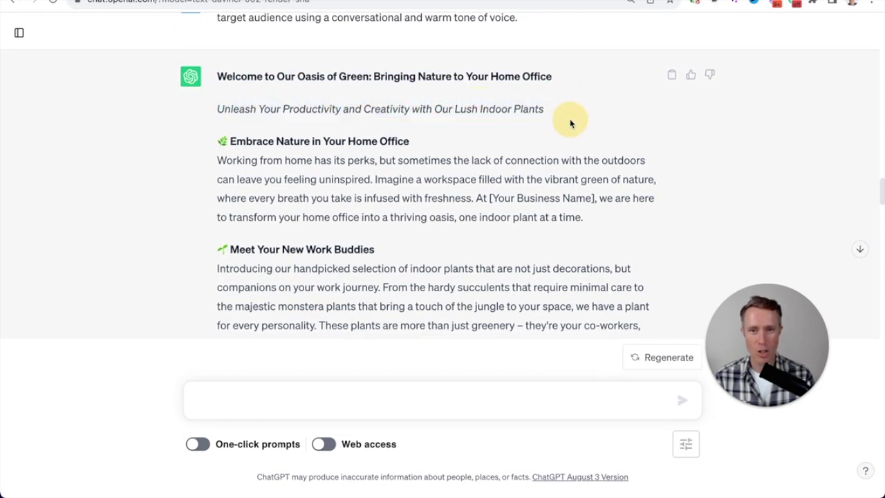
{"action": "scroll", "coordinate": [569, 122], "scroll_direction": "down", "scroll_amount": 2}
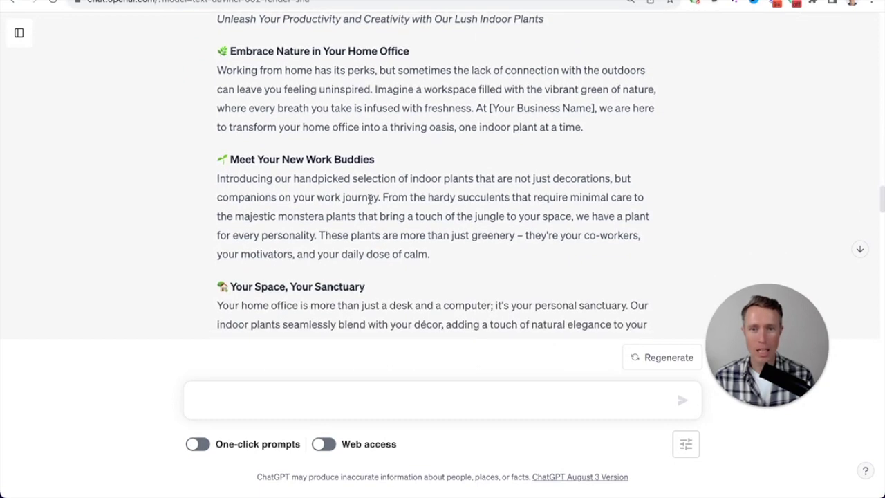
{"action": "scroll", "coordinate": [380, 126], "scroll_direction": "down", "scroll_amount": 3}
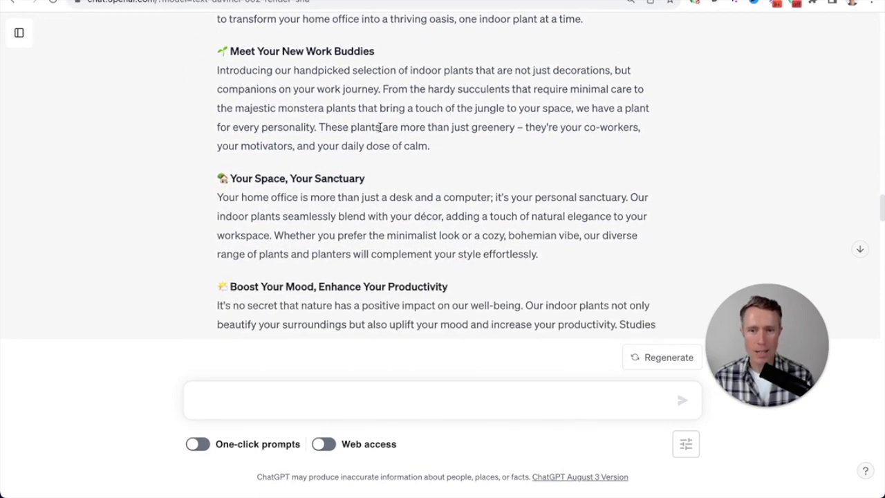
{"action": "scroll", "coordinate": [392, 151], "scroll_direction": "down", "scroll_amount": 3}
{"action": "scroll", "coordinate": [392, 149], "scroll_direction": "up", "scroll_amount": 10}
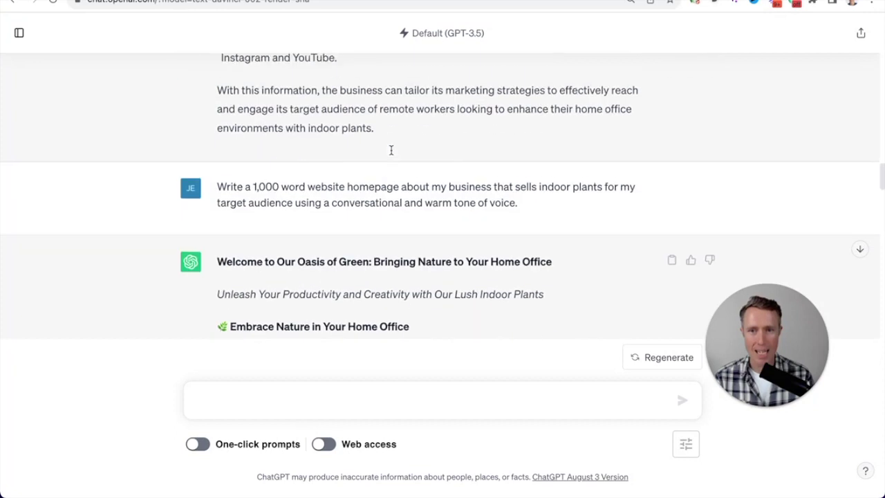
{"action": "scroll", "coordinate": [391, 150], "scroll_direction": "up", "scroll_amount": 8}
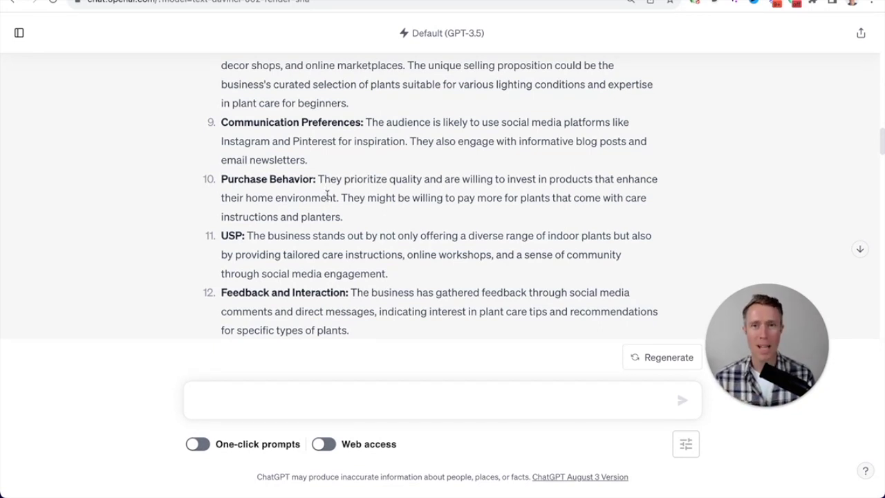
{"action": "scroll", "coordinate": [329, 195], "scroll_direction": "down", "scroll_amount": 6}
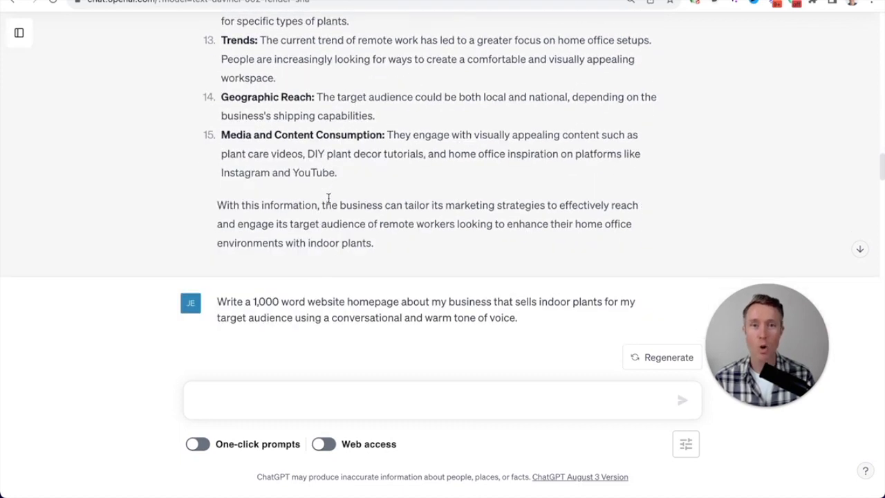
{"action": "scroll", "coordinate": [329, 197], "scroll_direction": "down", "scroll_amount": 4}
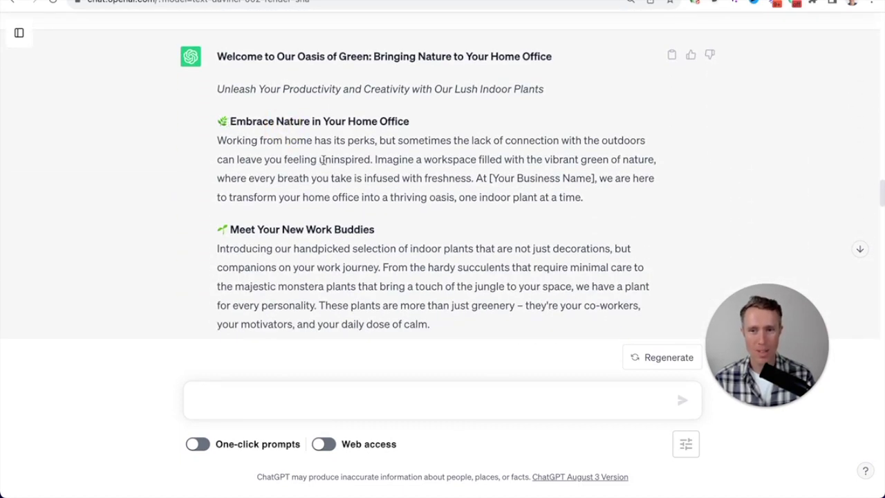
{"action": "scroll", "coordinate": [321, 160], "scroll_direction": "down", "scroll_amount": 3}
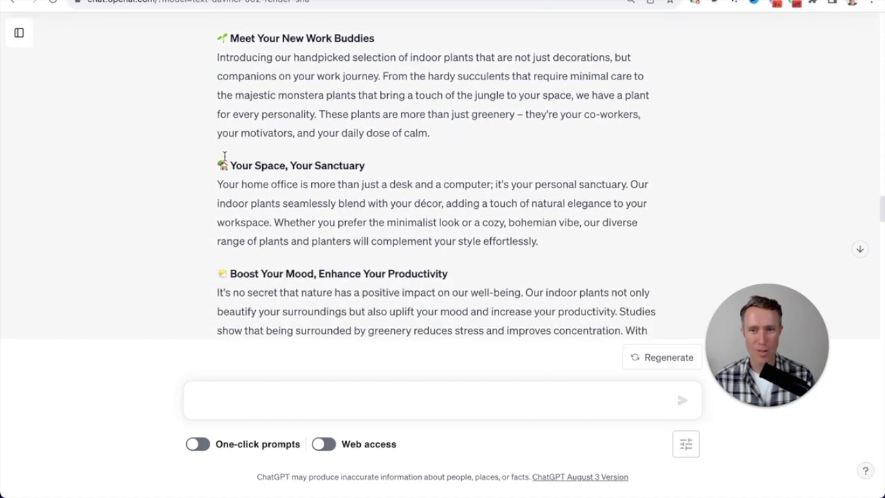
{"action": "scroll", "coordinate": [220, 178], "scroll_direction": "down", "scroll_amount": 2}
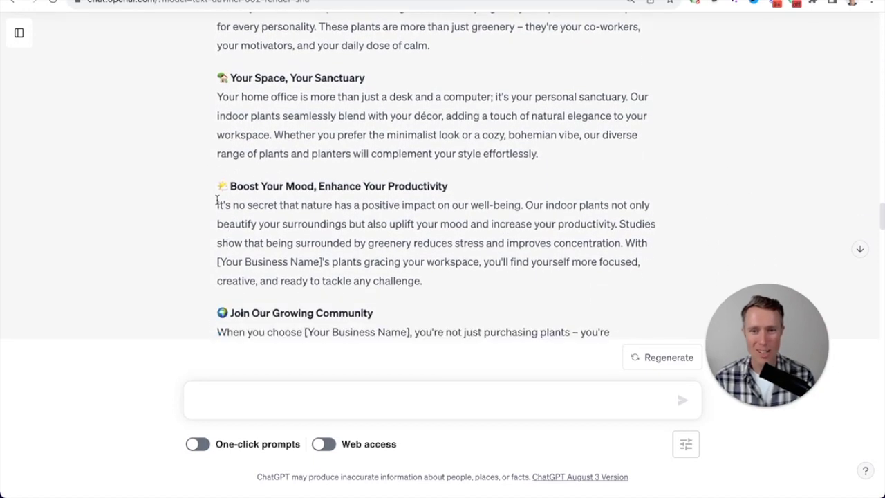
{"action": "scroll", "coordinate": [221, 194], "scroll_direction": "down", "scroll_amount": 1}
{"action": "left_click_drag", "start_coordinate": [234, 141], "coordinate": [452, 143]}
{"action": "left_click", "coordinate": [453, 144]}
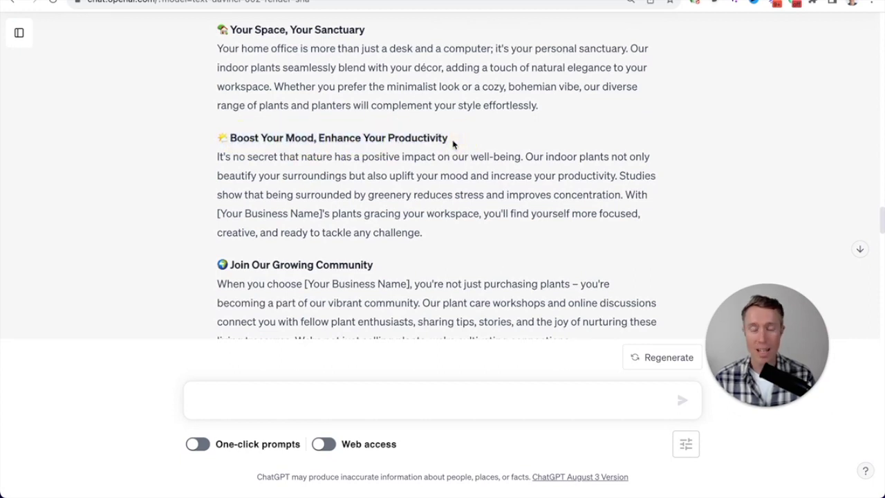
{"action": "scroll", "coordinate": [468, 147], "scroll_direction": "down", "scroll_amount": 1}
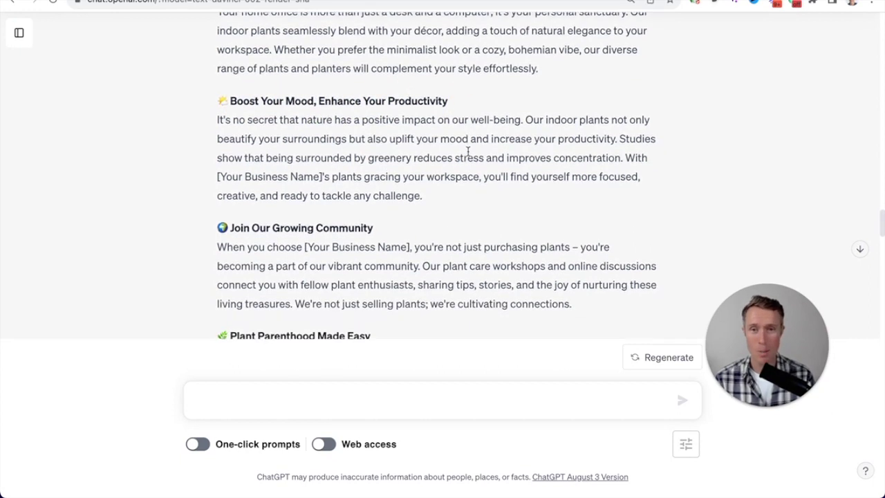
{"action": "scroll", "coordinate": [463, 128], "scroll_direction": "down", "scroll_amount": 3}
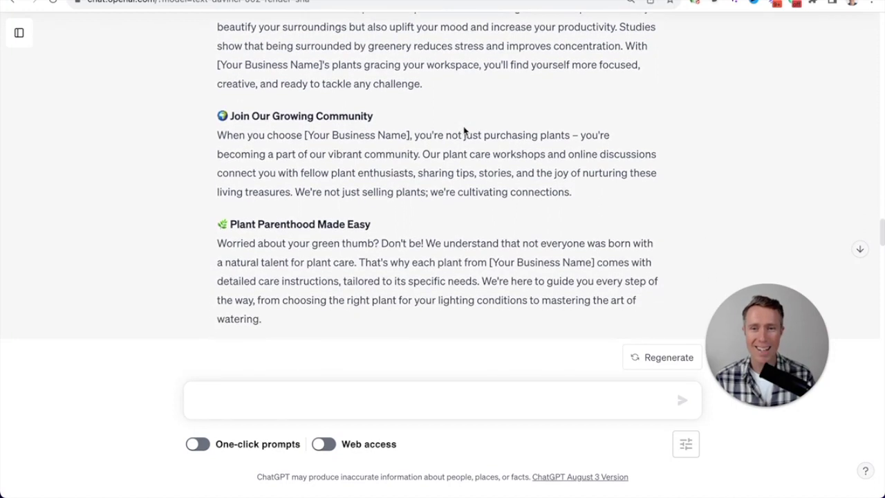
{"action": "scroll", "coordinate": [432, 145], "scroll_direction": "down", "scroll_amount": 3}
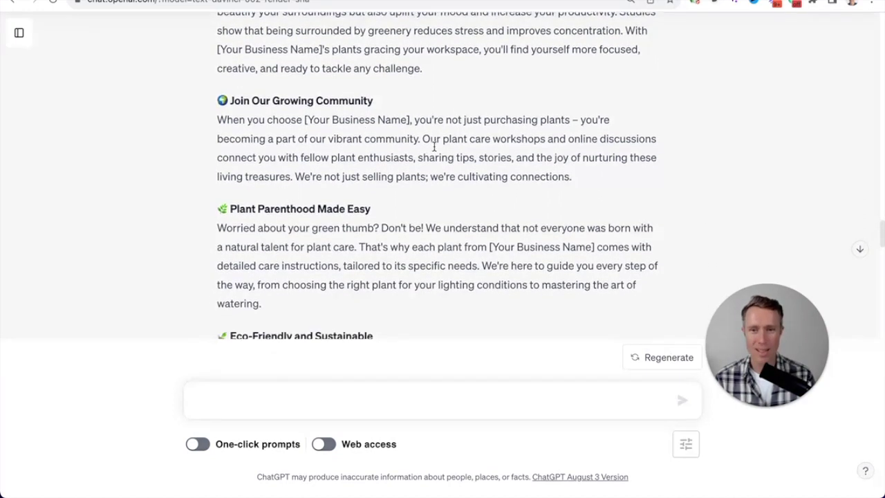
{"action": "left_click_drag", "start_coordinate": [303, 42], "coordinate": [413, 44]}
{"action": "left_click", "coordinate": [411, 75]}
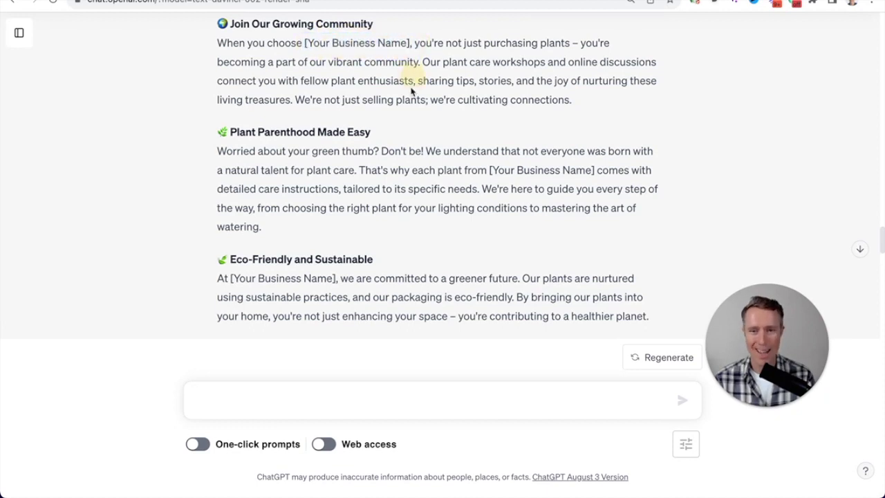
{"action": "scroll", "coordinate": [413, 91], "scroll_direction": "down", "scroll_amount": 5}
{"action": "scroll", "coordinate": [319, 194], "scroll_direction": "down", "scroll_amount": 2}
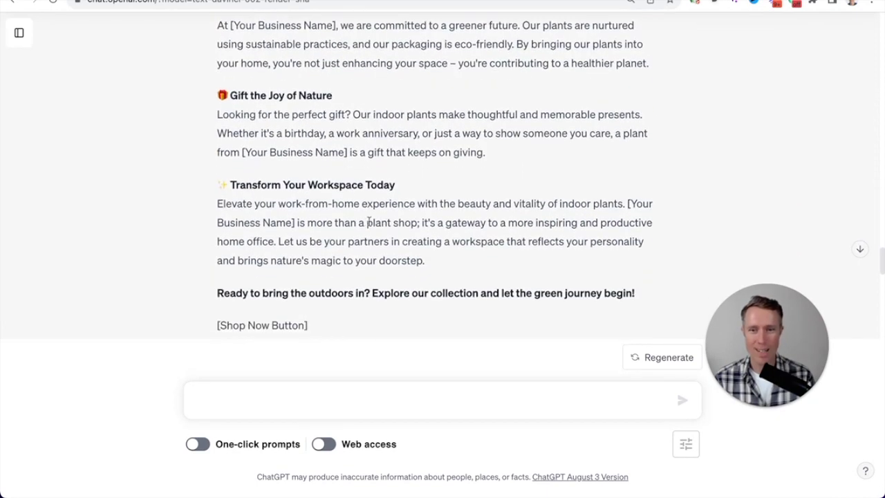
{"action": "scroll", "coordinate": [373, 207], "scroll_direction": "down", "scroll_amount": 6}
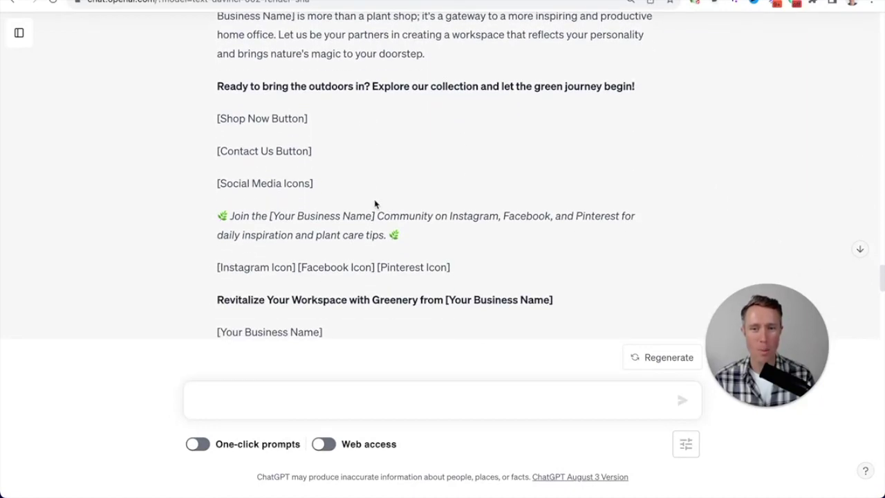